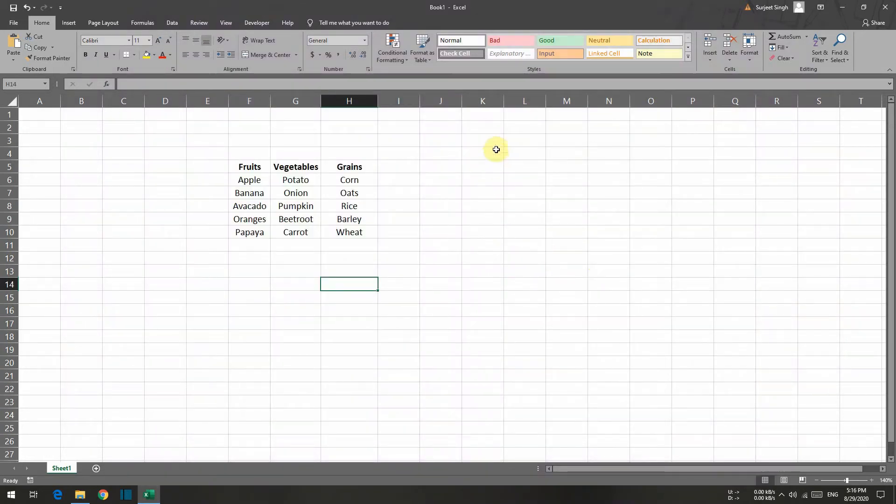
Examine the Fruits, Vegetables and Grains headings in F5:H5 and the items listed beneath each heading
left_click(485, 168)
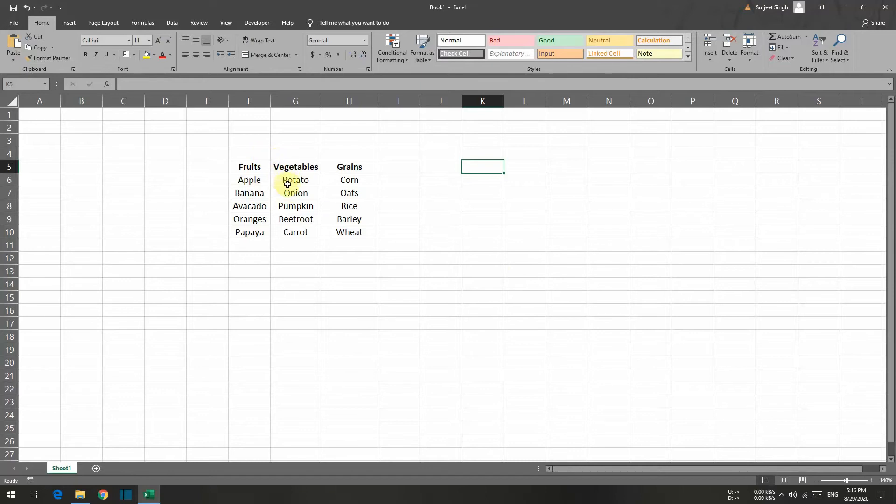
left_click_drag(249, 167, 348, 167)
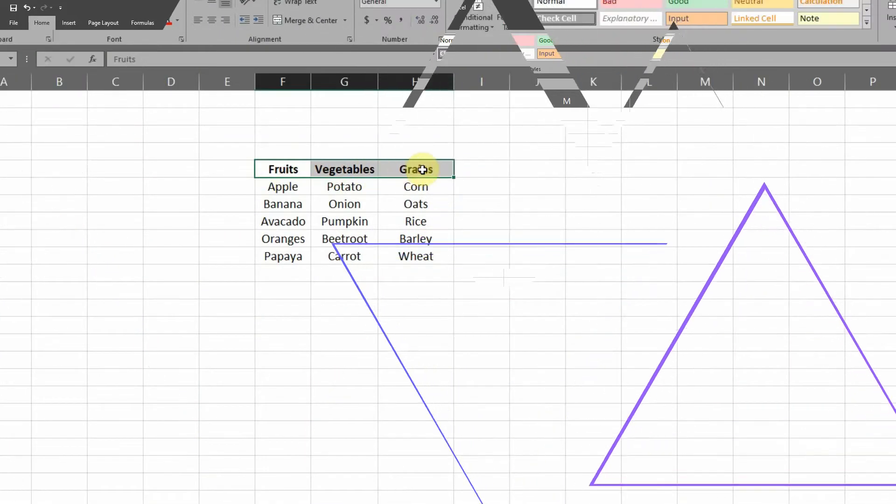
left_click(284, 171)
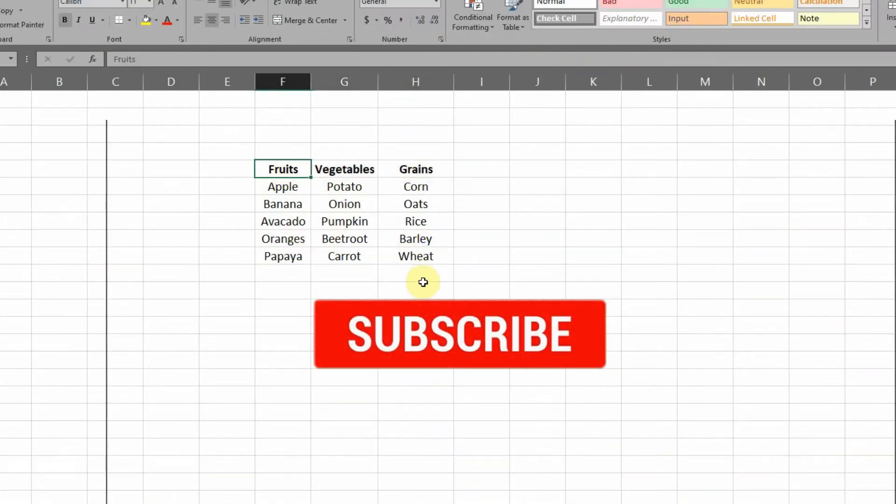
left_click(351, 169)
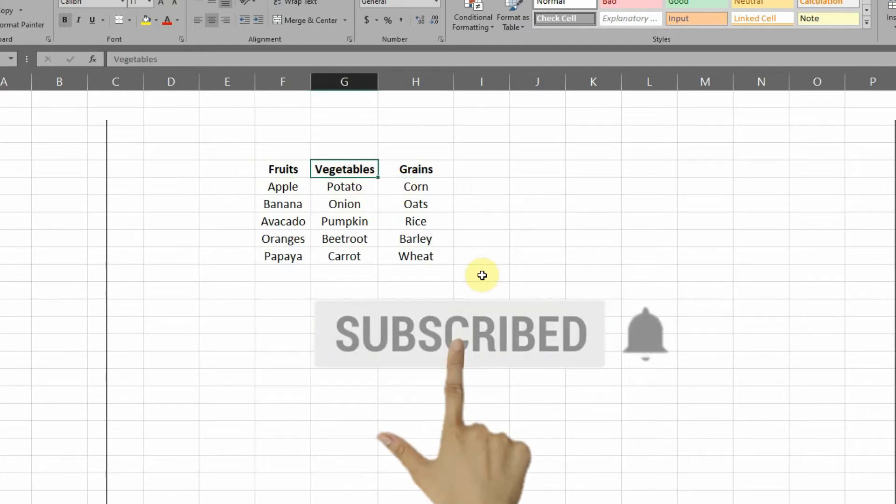
left_click(435, 163)
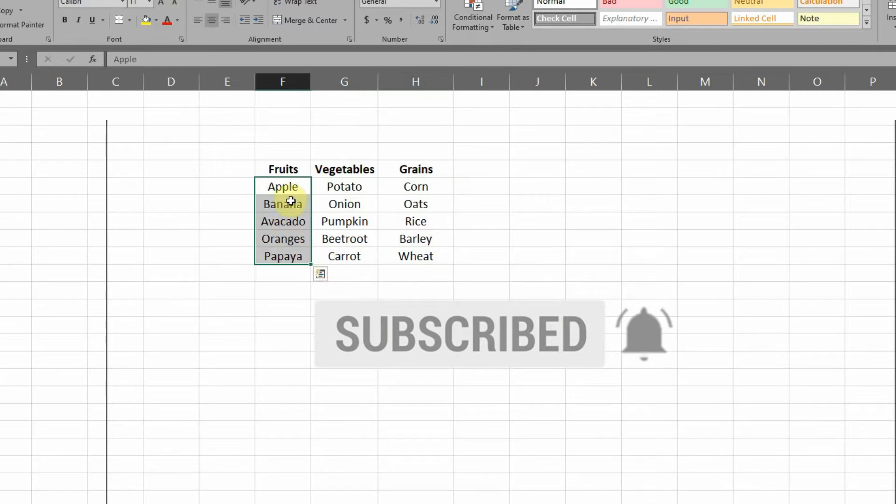
left_click_drag(293, 186, 297, 254)
left_click_drag(350, 189, 349, 256)
left_click_drag(418, 189, 425, 254)
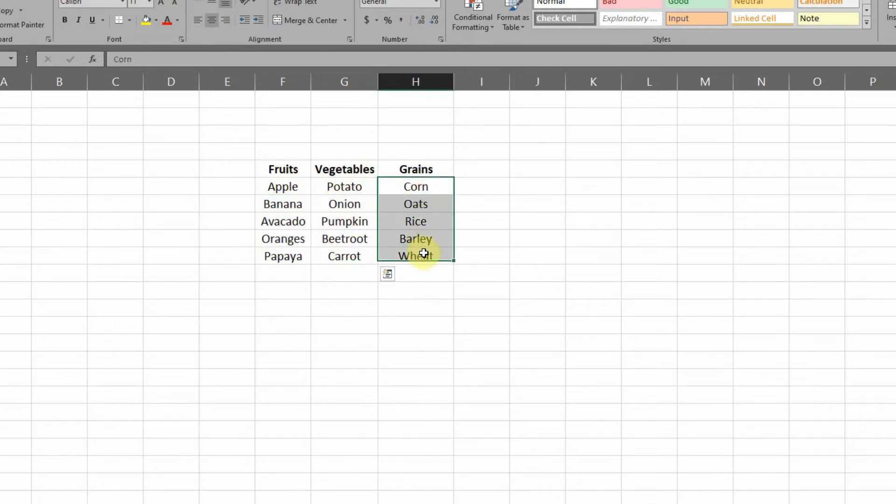
left_click_drag(283, 169, 416, 169)
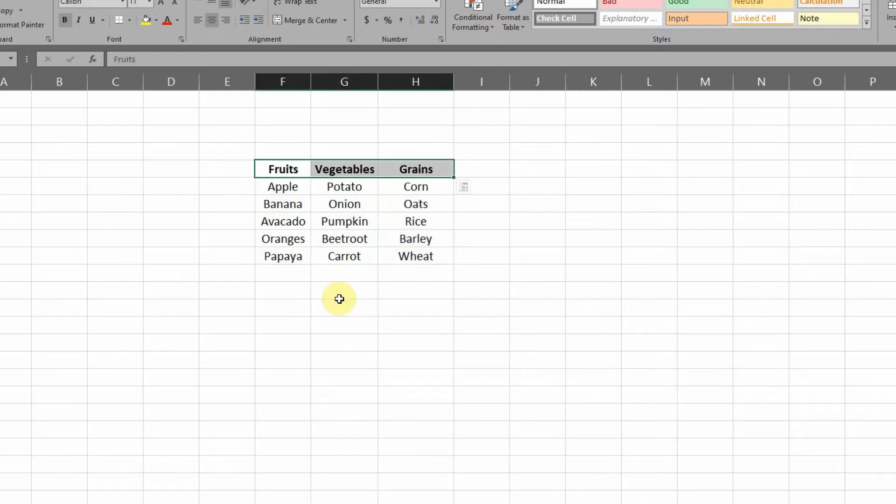
left_click(344, 322)
left_click(647, 172)
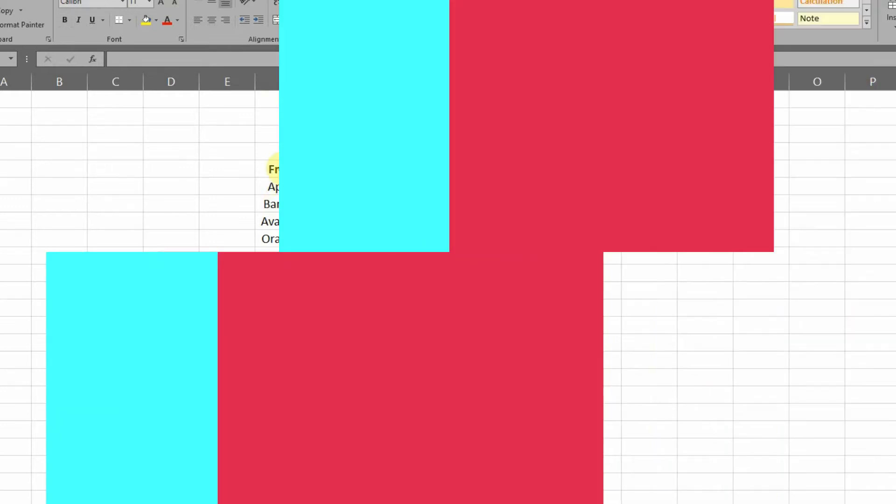
left_click_drag(285, 169, 409, 167)
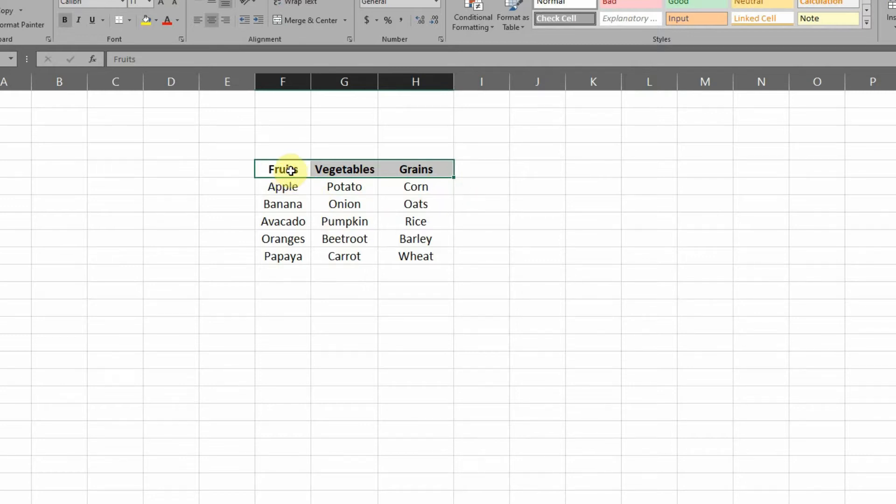
left_click(350, 172)
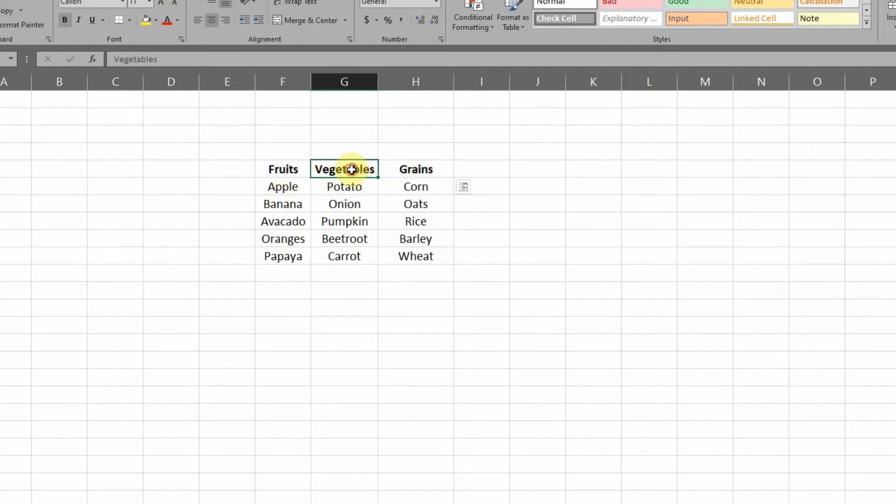
left_click(438, 169)
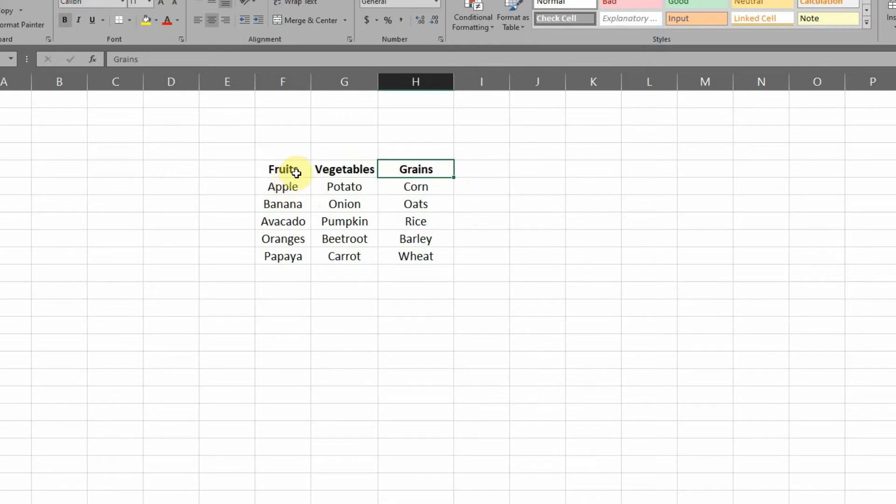
left_click_drag(286, 185, 286, 256)
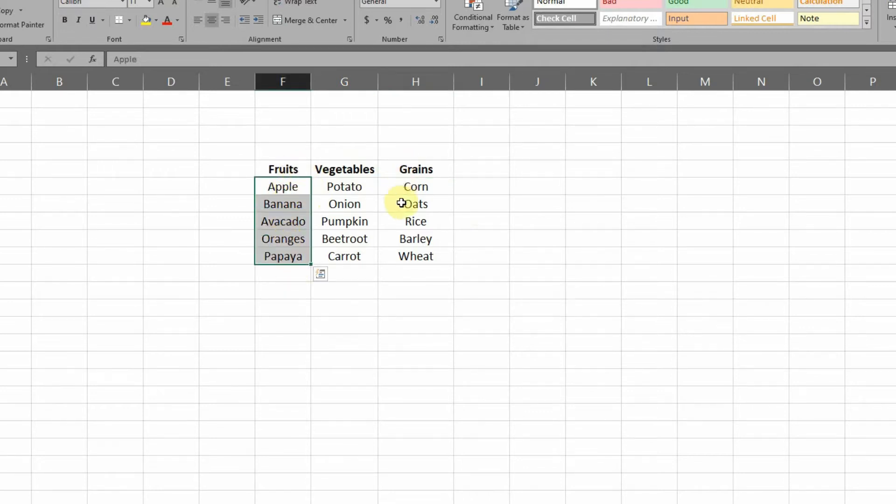
left_click(286, 172)
left_click_drag(292, 187, 304, 258)
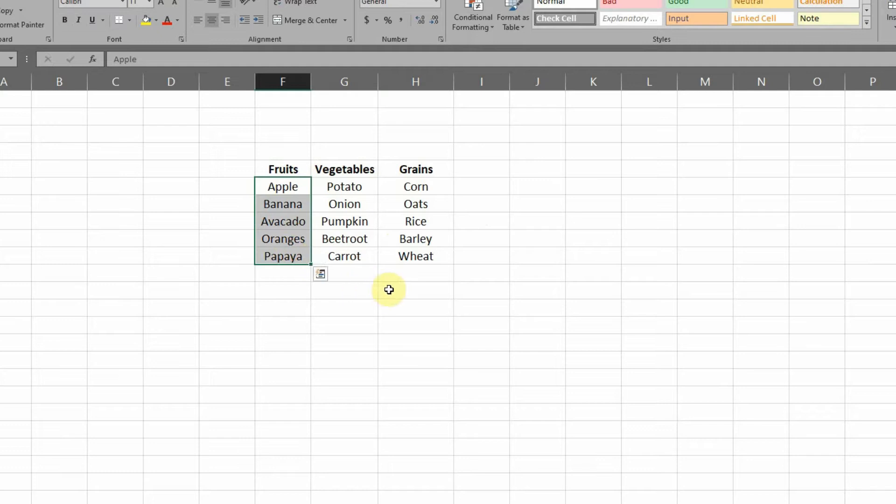
left_click(352, 172)
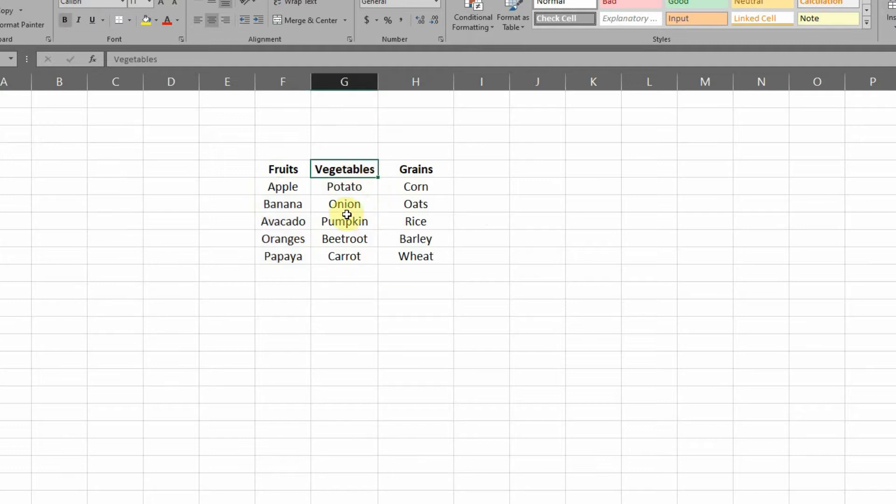
left_click_drag(352, 186, 354, 264)
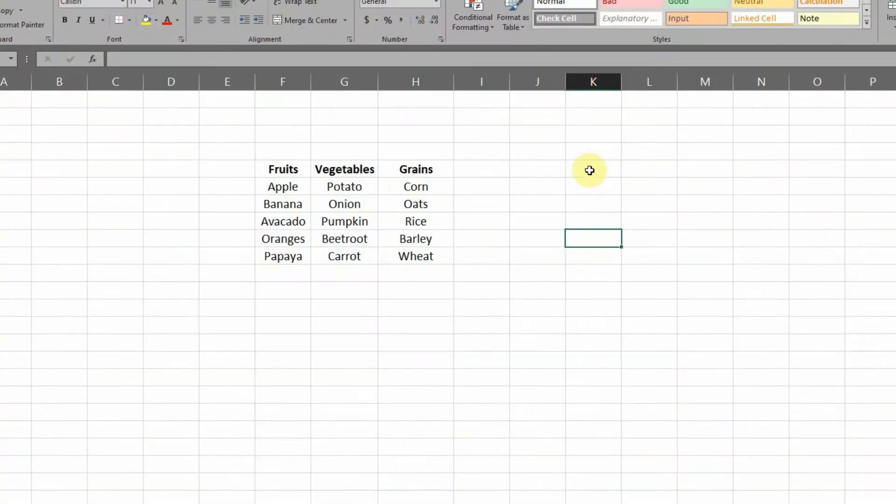
Set up data validation on cell K5 so that it allows only values from a List
left_click(590, 170)
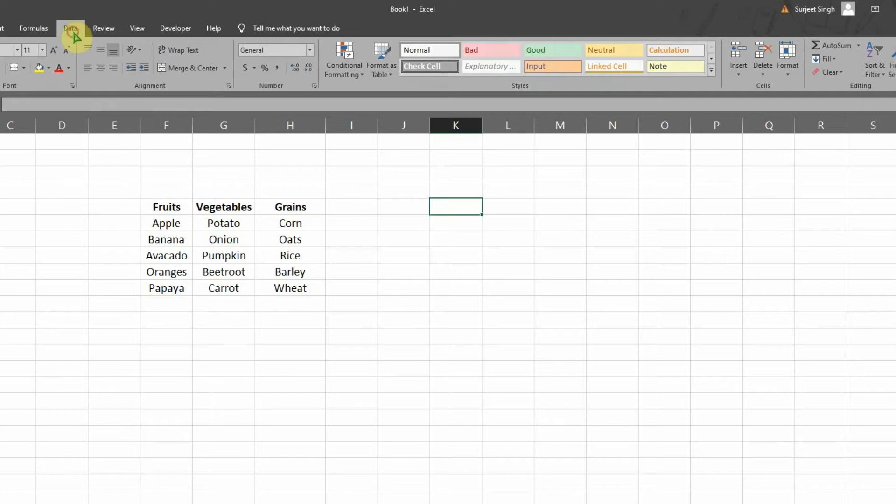
left_click(73, 32)
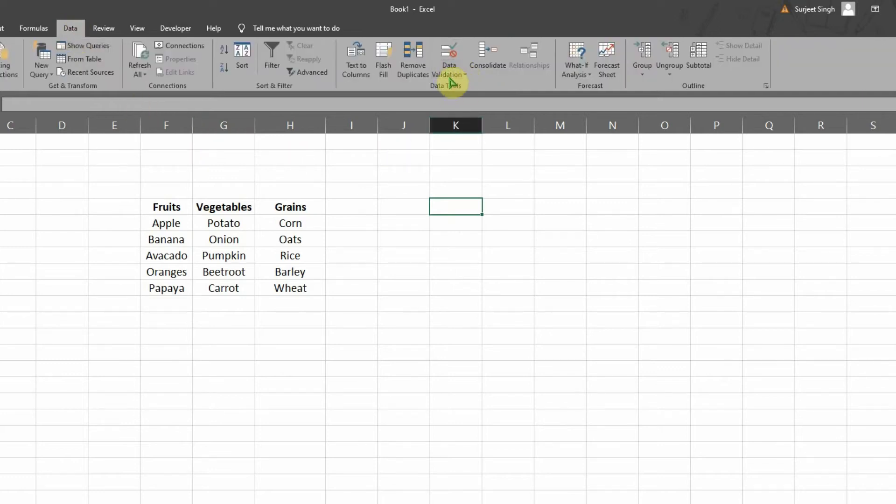
left_click(467, 76)
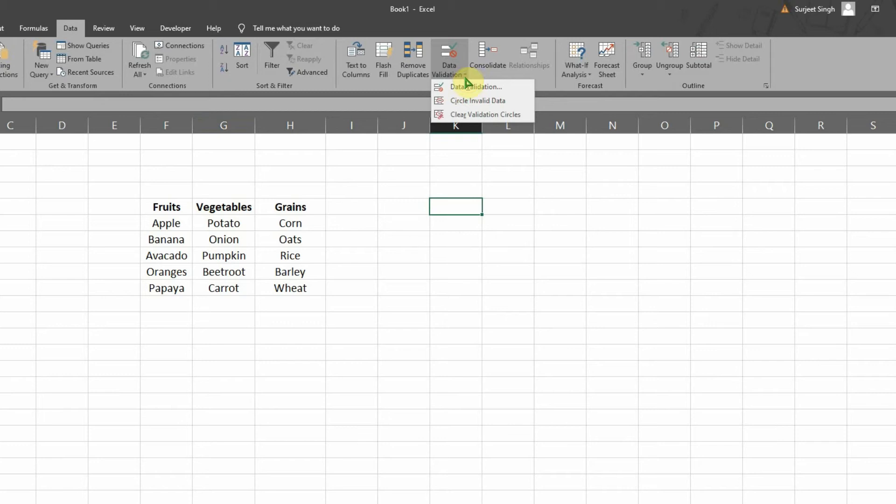
left_click(468, 88)
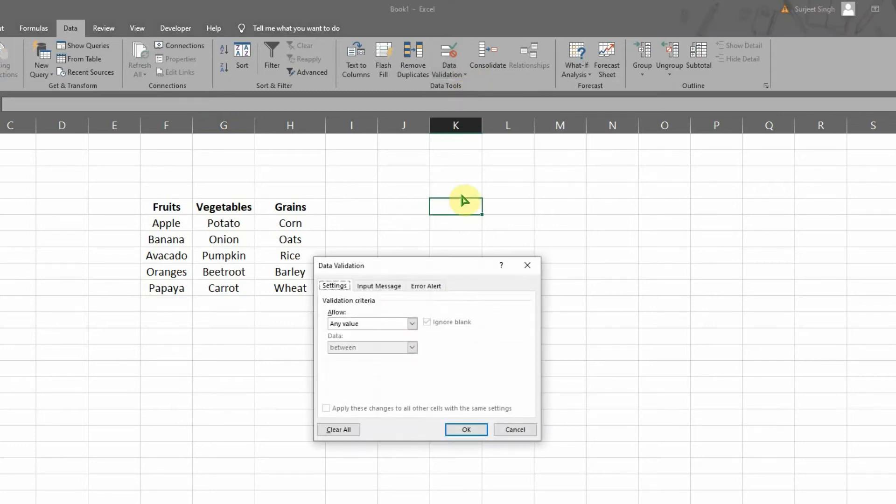
left_click_drag(435, 259, 429, 282)
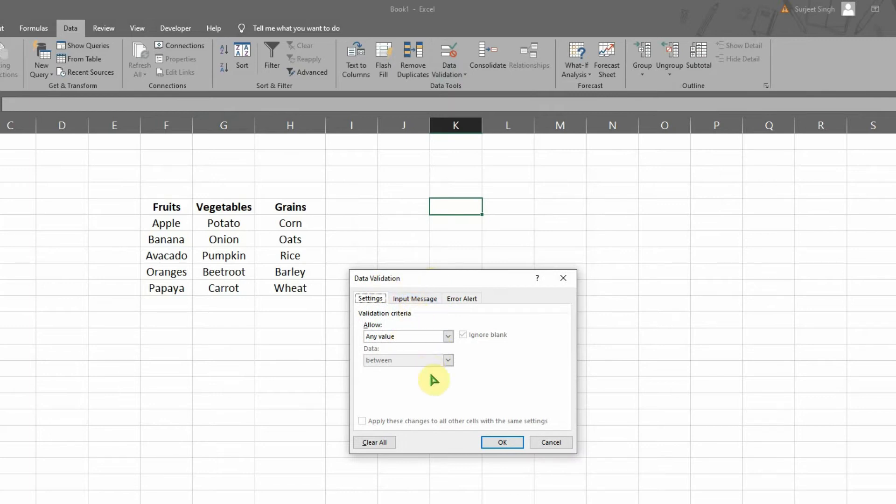
left_click(449, 337)
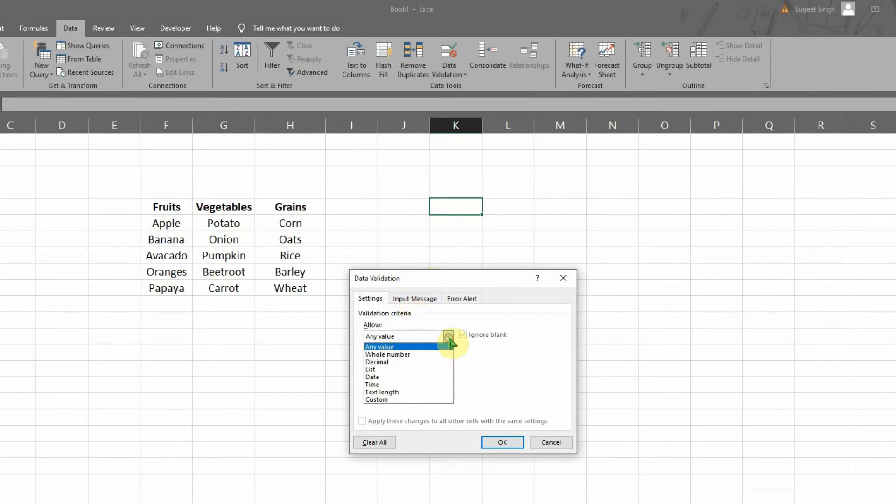
left_click(406, 368)
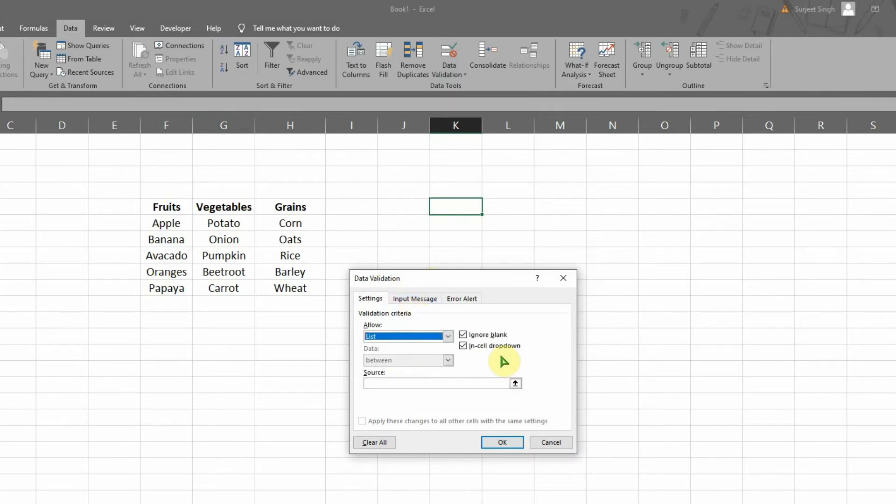
Use the category headings in F5:H5 as the validation list source for K5, and check the resulting dropdown's choices
left_click(385, 382)
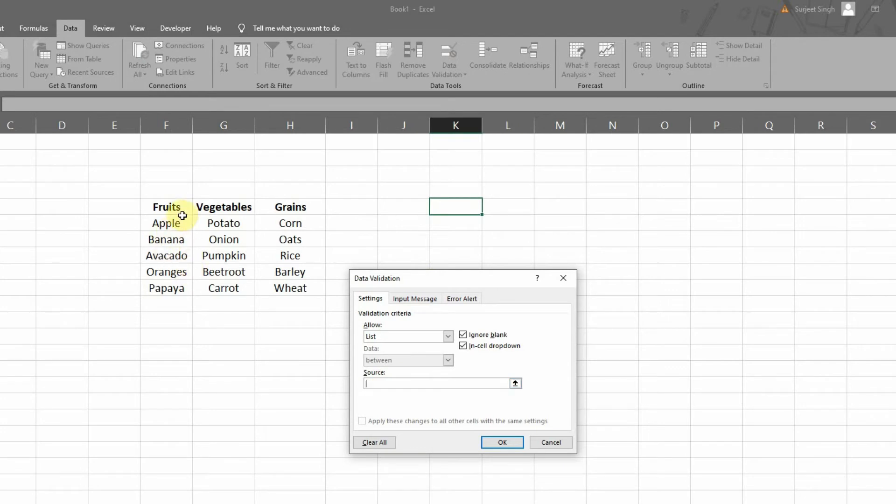
left_click_drag(173, 208, 290, 206)
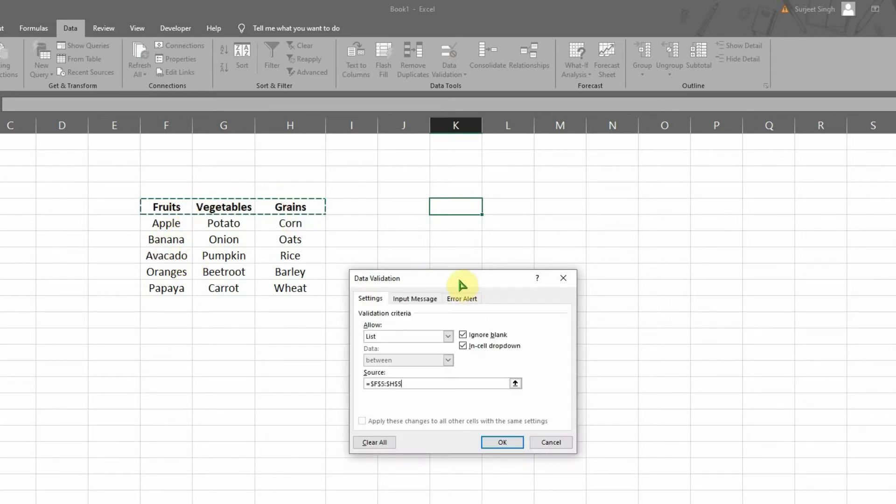
left_click(498, 446)
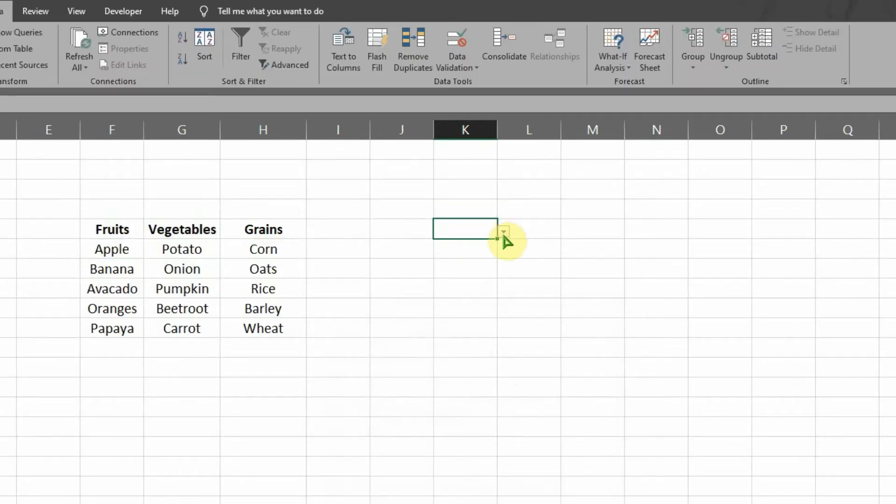
left_click(504, 231)
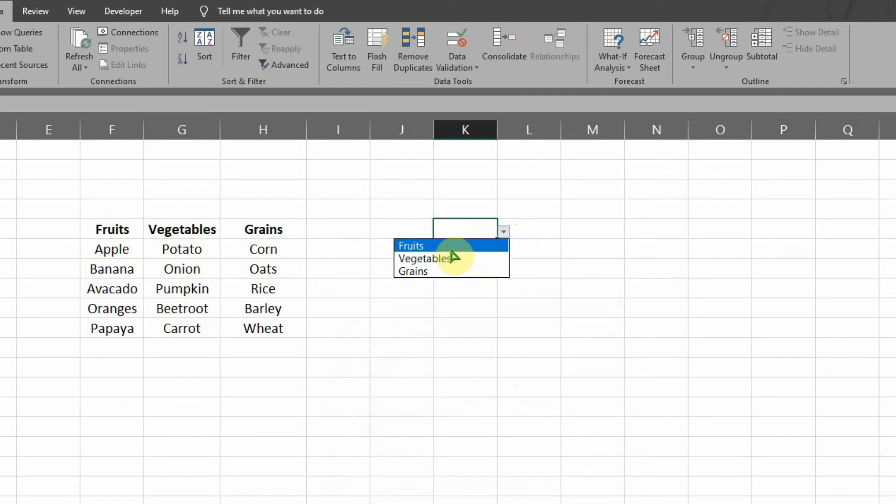
left_click(527, 245)
Widen column L and fill cell L5 with yellow
left_click(533, 231)
left_click_drag(562, 130, 626, 132)
left_click(541, 132)
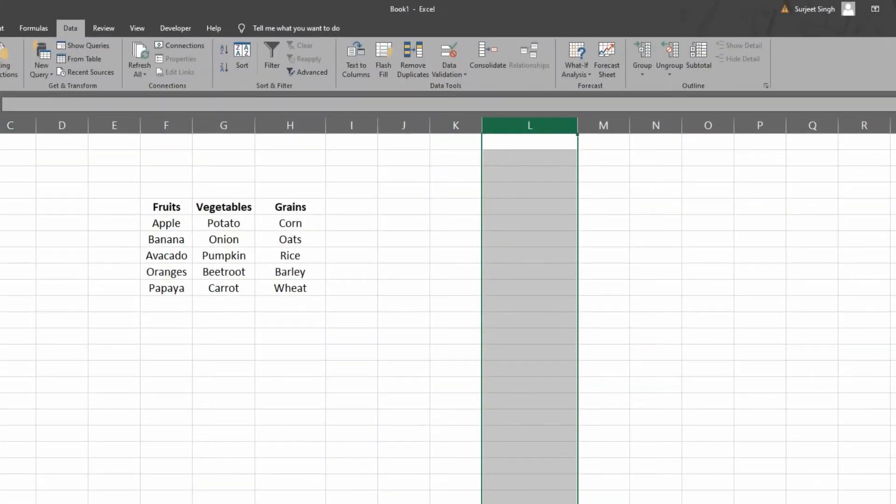
left_click(1, 28)
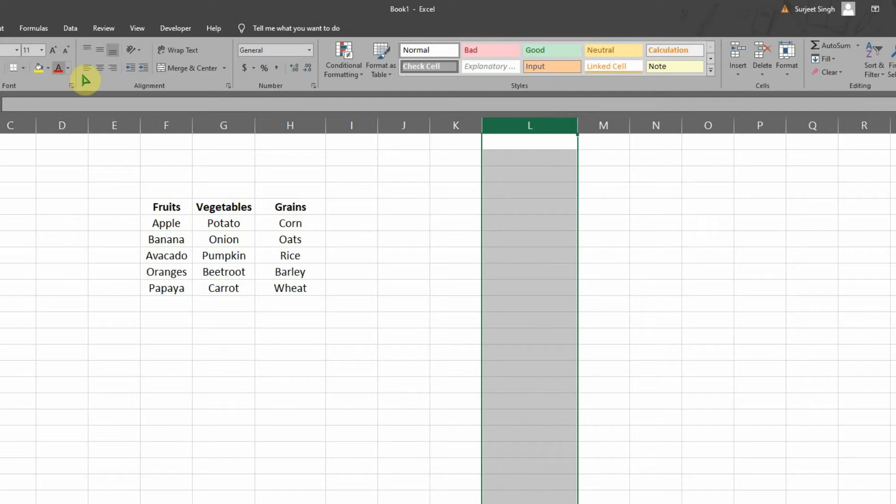
left_click(459, 205)
left_click(520, 207)
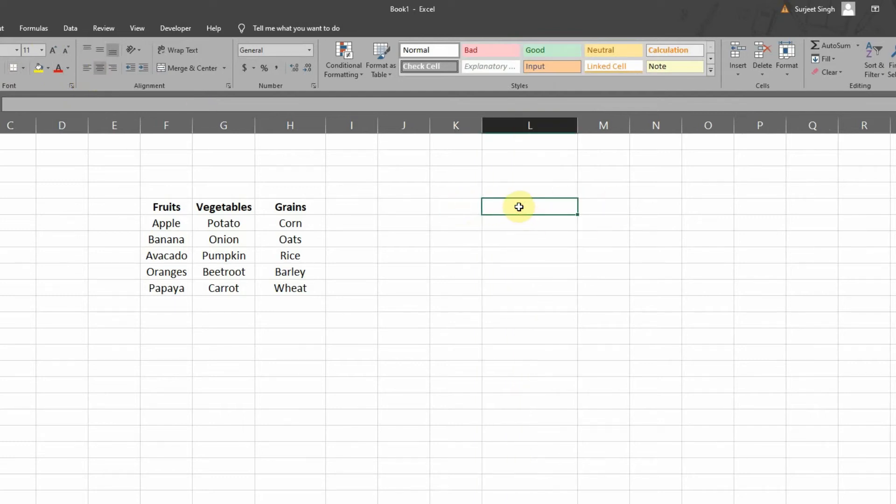
left_click(38, 69)
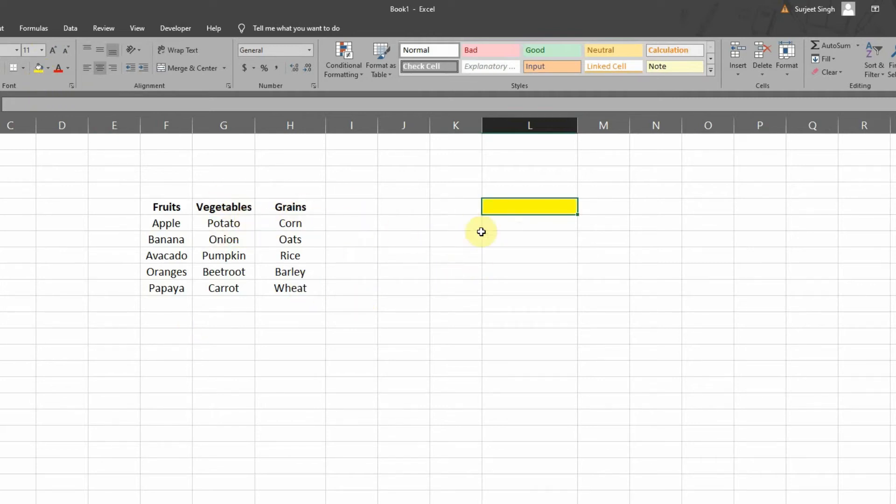
Name the range F6:F10 Fruits and the range G6:G10 Vegetables
left_click(457, 205)
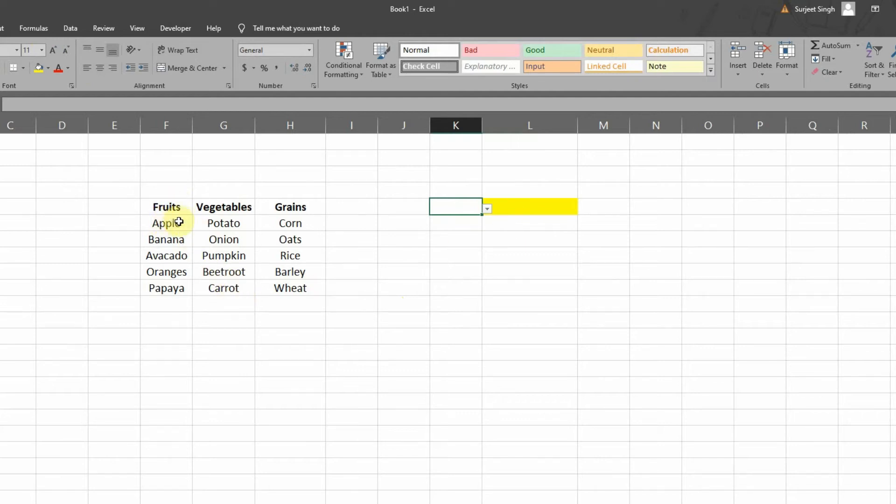
left_click_drag(171, 224, 169, 285)
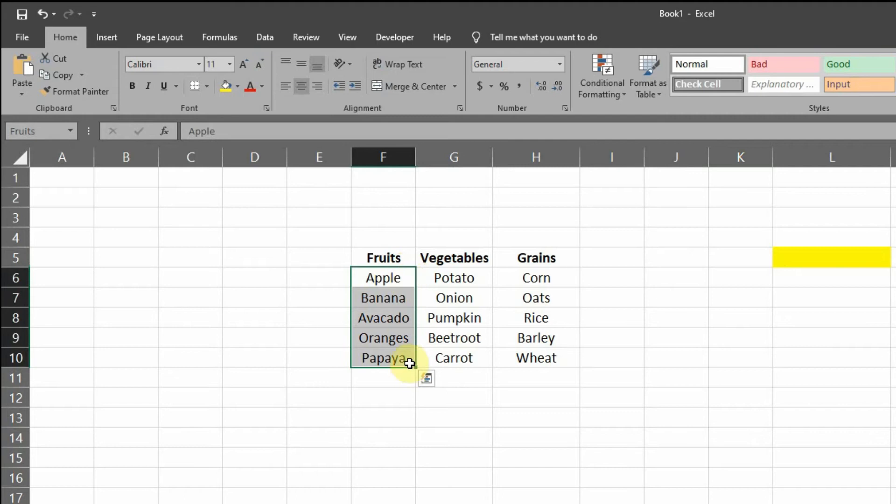
left_click(463, 272)
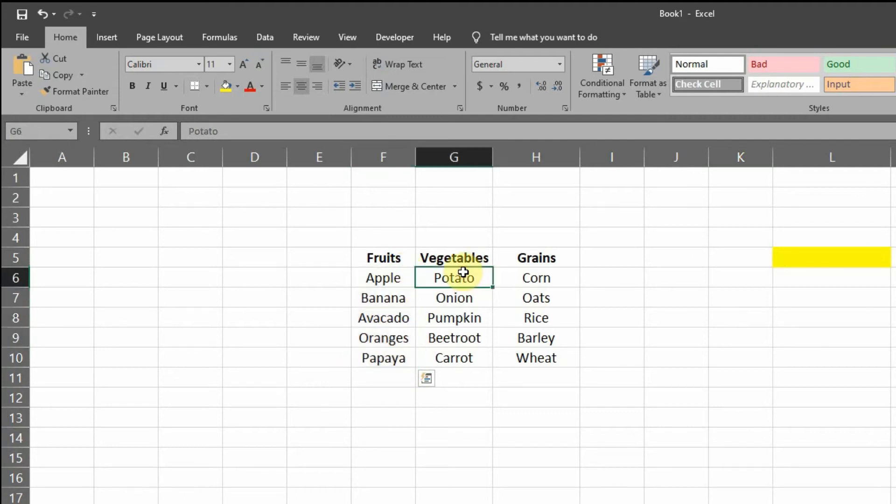
left_click_drag(466, 278, 467, 359)
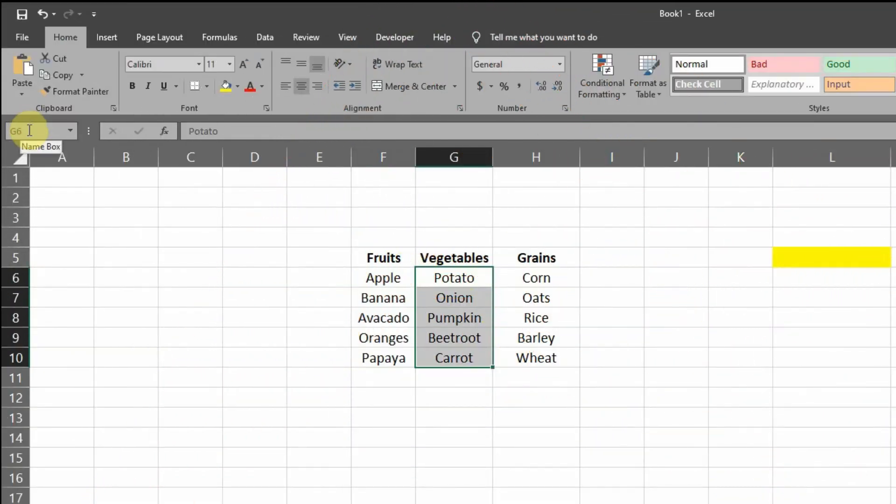
left_click(29, 131)
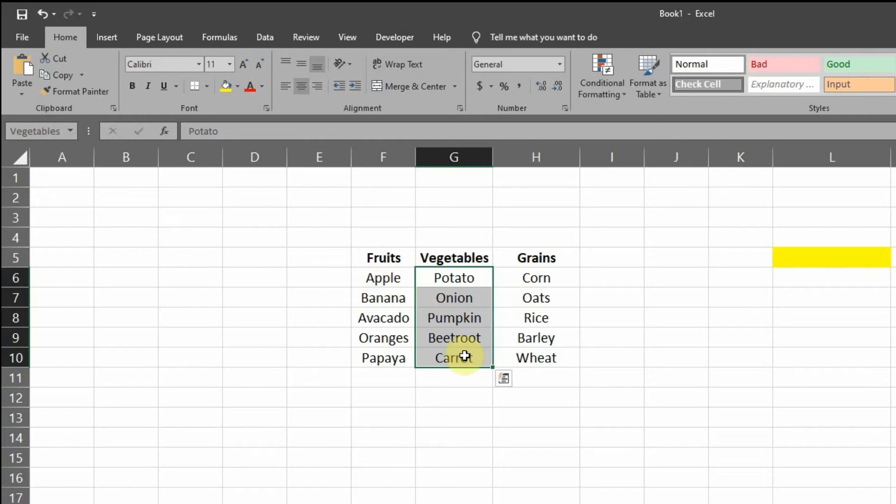
Name the range H6:H10 Grains
left_click_drag(549, 274, 544, 358)
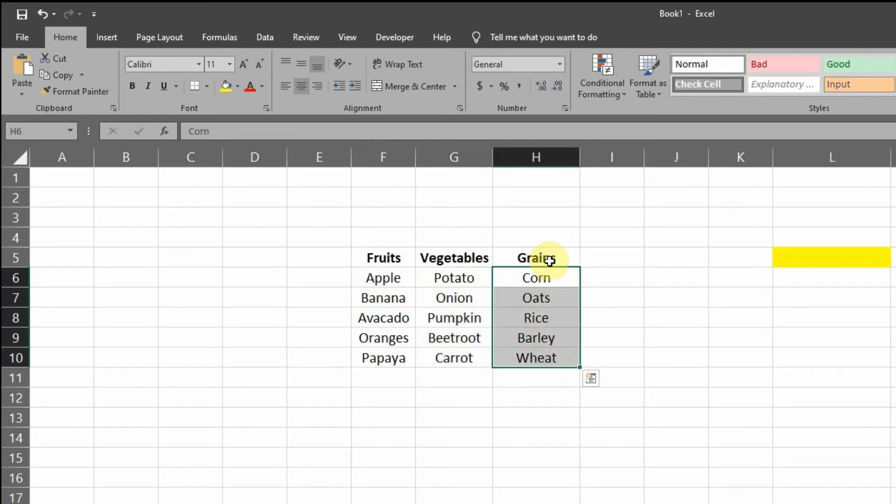
left_click(41, 133)
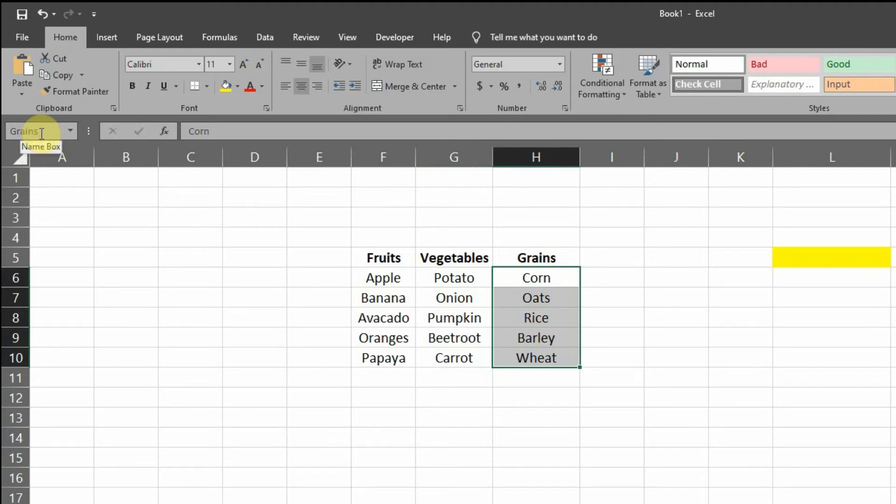
Set up data validation on the yellow cell L5 so that it allows only values from a List
left_click(824, 257)
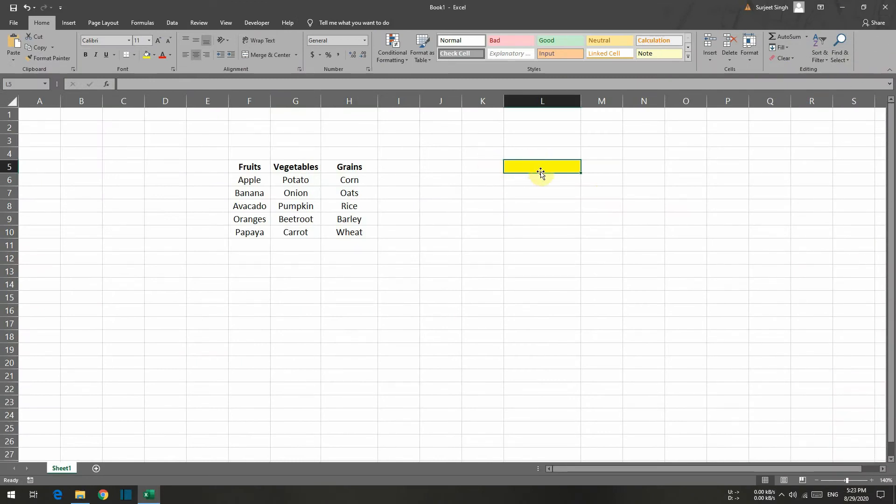
left_click(173, 24)
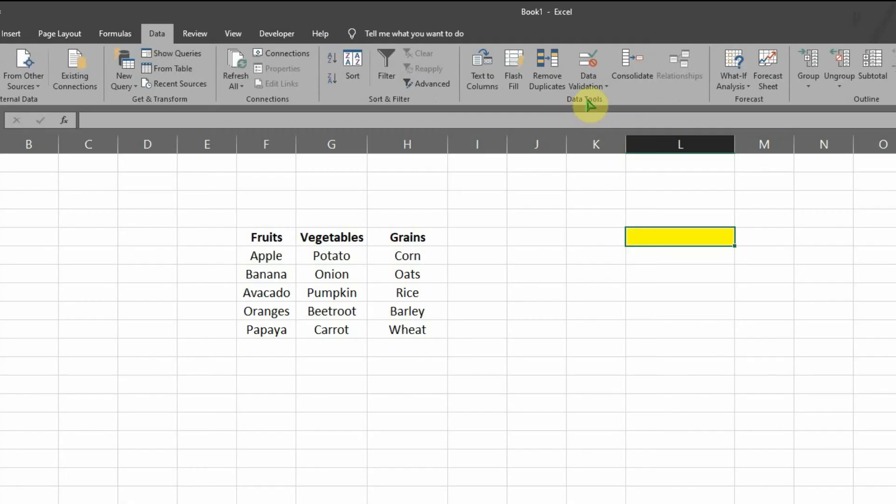
left_click(487, 63)
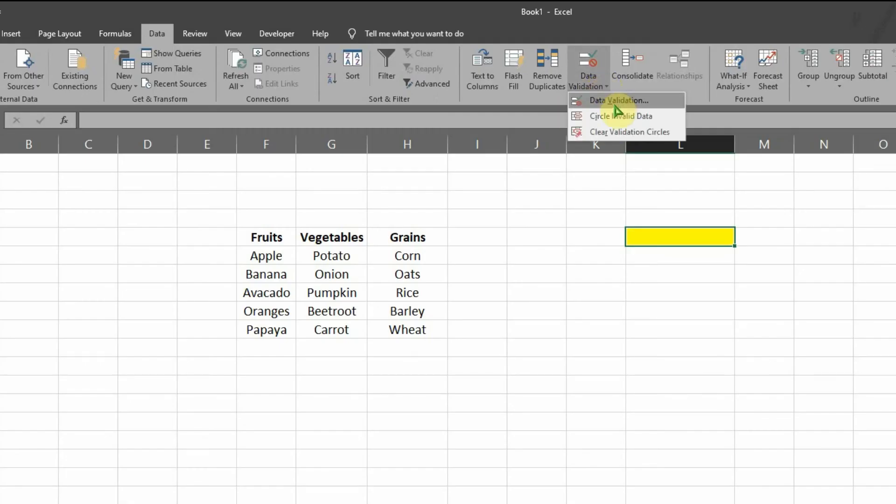
left_click(621, 106)
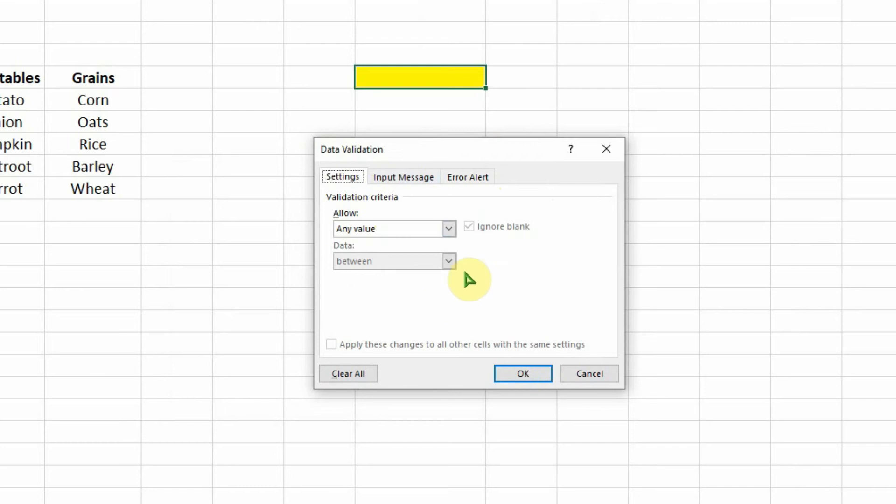
left_click(450, 229)
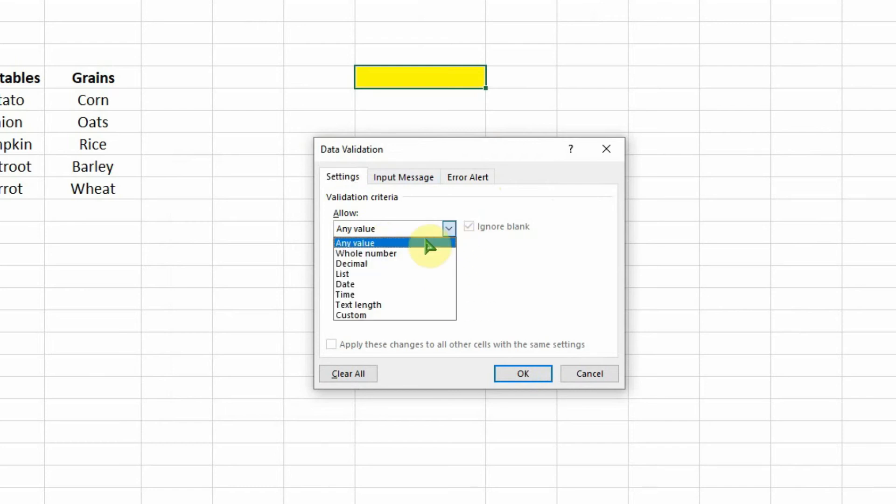
left_click(389, 275)
Use the formula =Indirect($K$5) as the validation list source for L5 and apply the rule
left_click(368, 292)
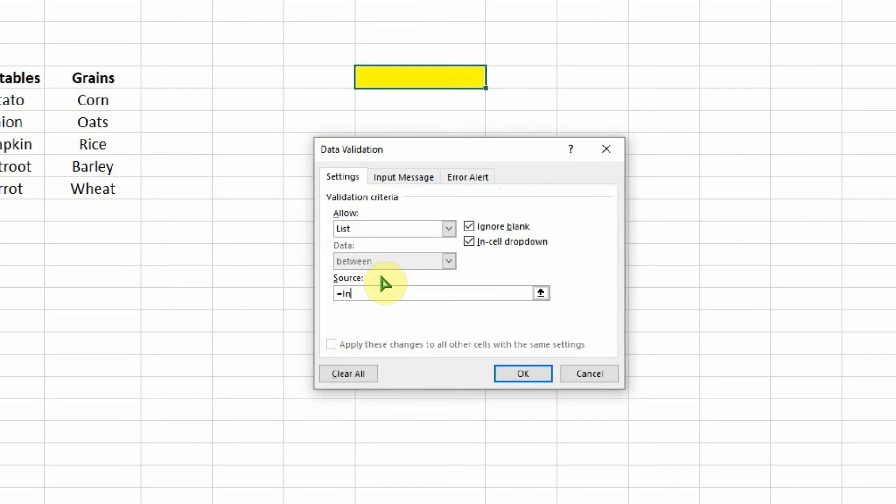
type("ct(")
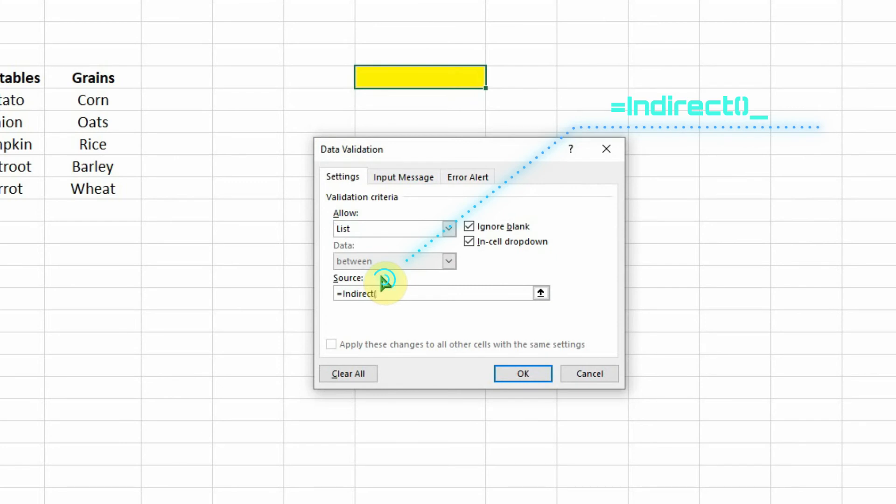
left_click(379, 291)
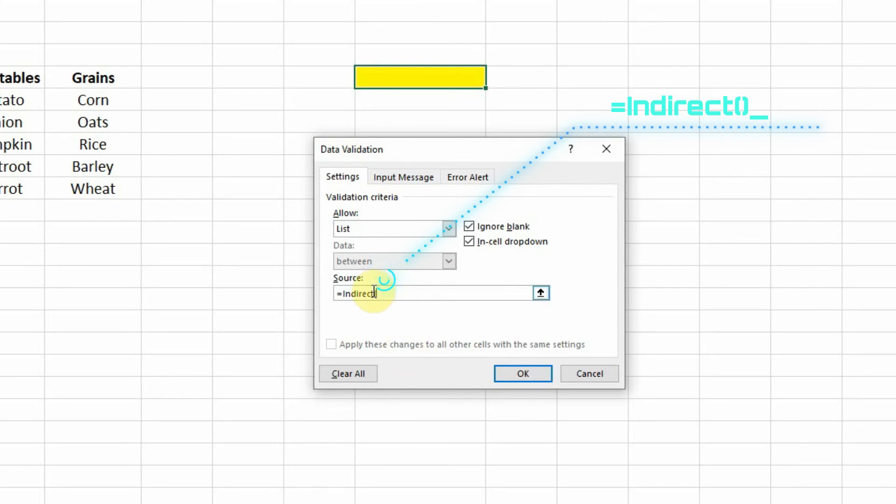
type("(")
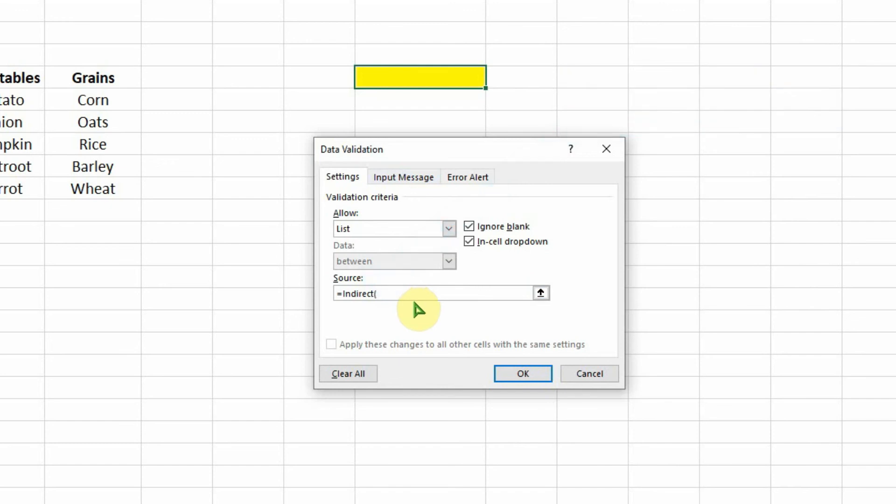
left_click(323, 78)
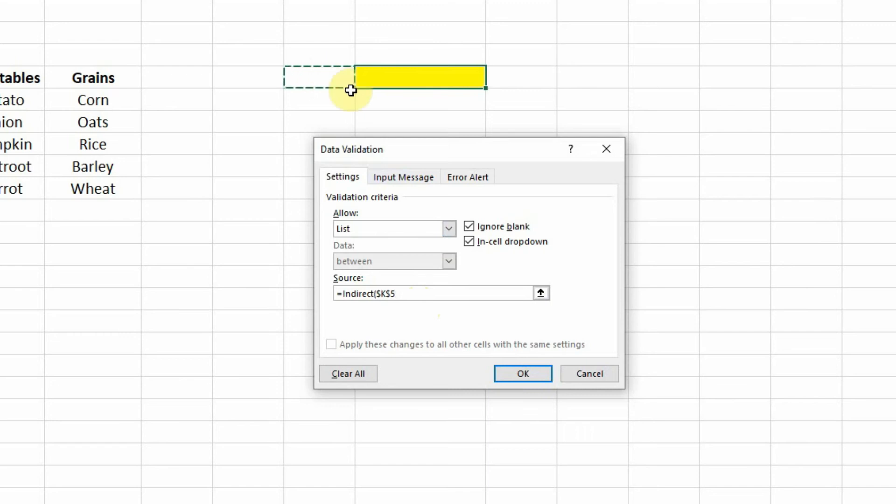
type(")")
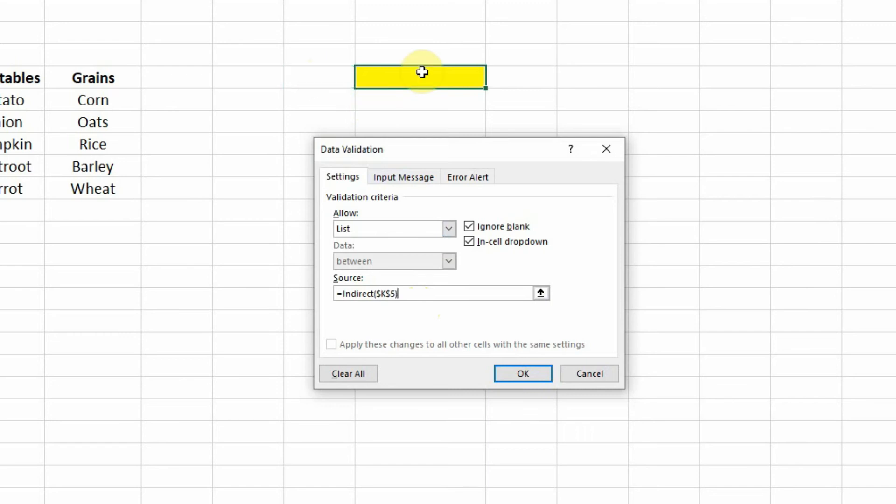
left_click(527, 374)
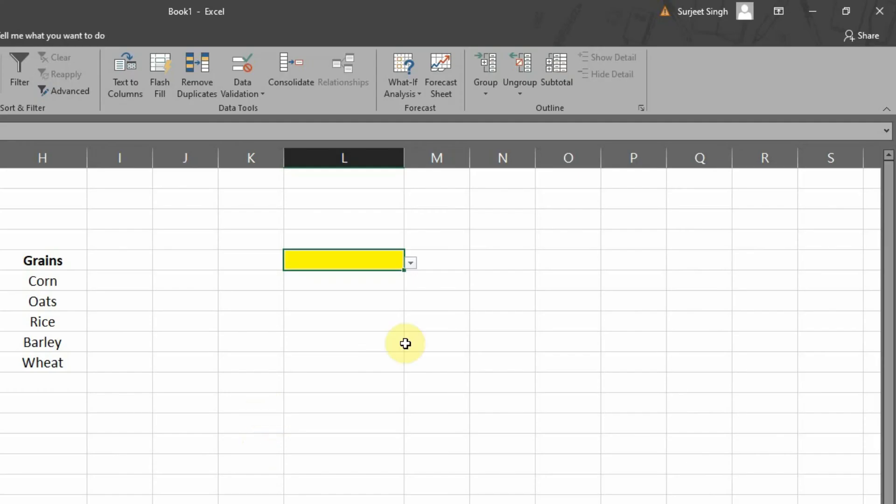
Choose Fruits from the K5 dropdown and check which items the dependent dropdown in L5 offers
left_click(242, 266)
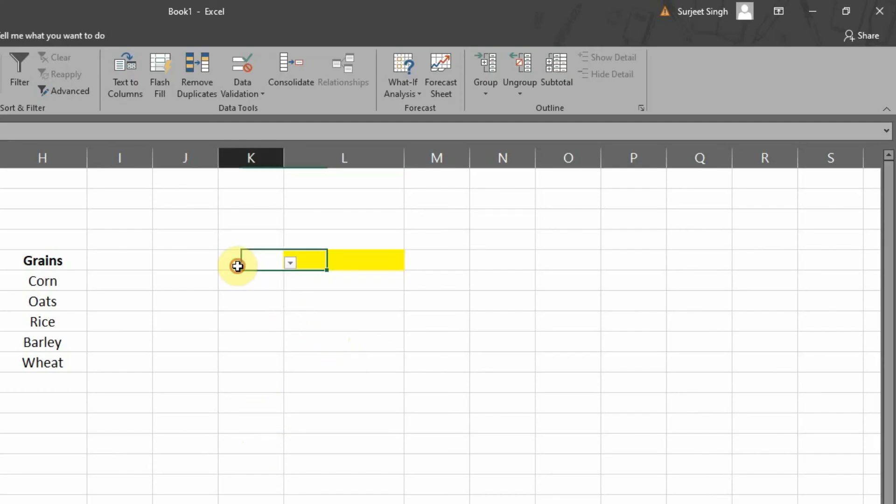
left_click(290, 263)
left_click(290, 263)
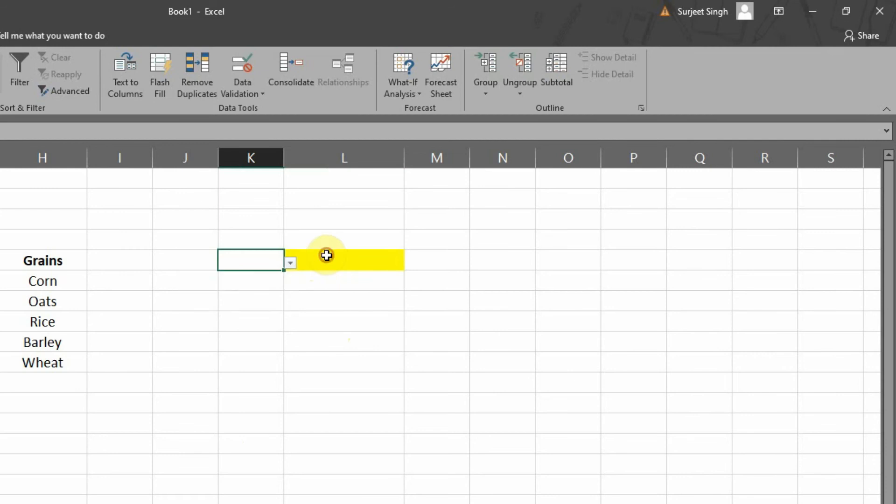
left_click(400, 264)
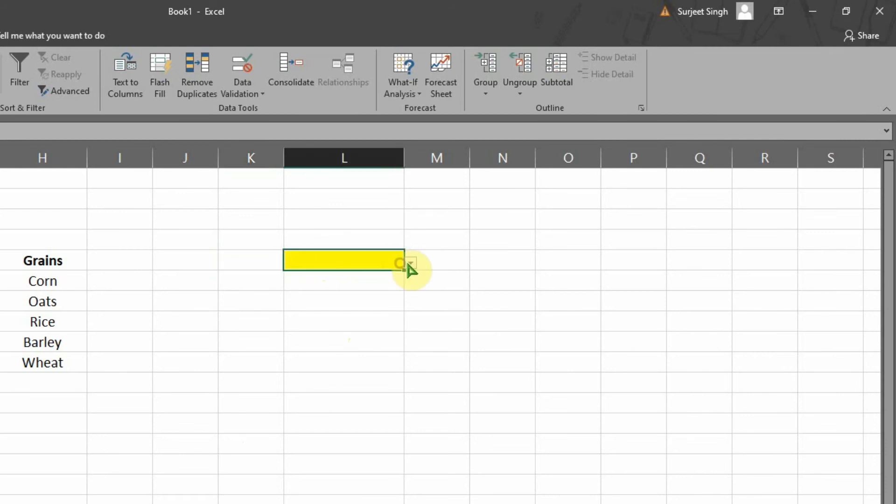
left_click(257, 260)
left_click(290, 263)
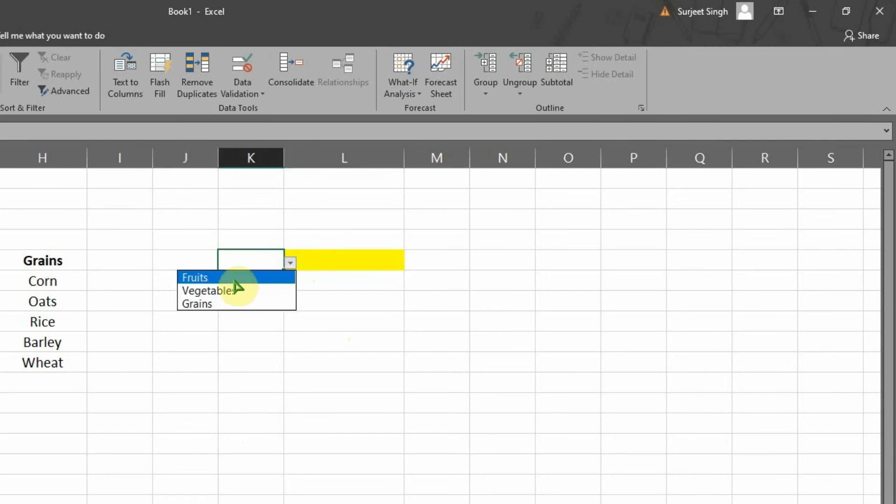
left_click(200, 278)
left_click(346, 262)
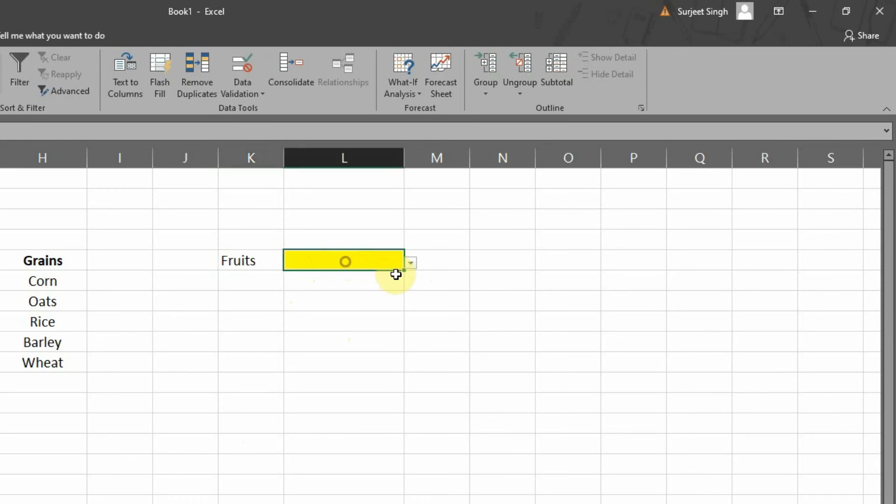
left_click(411, 263)
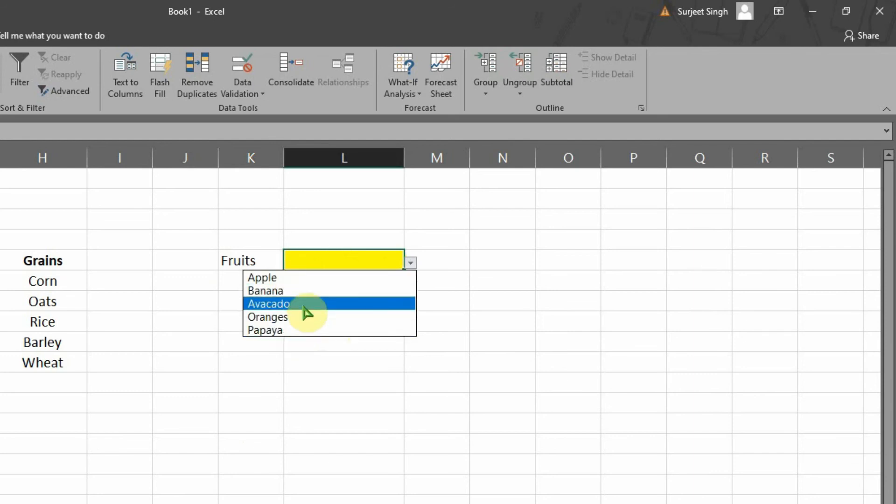
Switch K5 to Vegetables, widening column K to fit, and choose Onion from the L5 dropdown
left_click(297, 256)
left_click(253, 262)
left_click(290, 262)
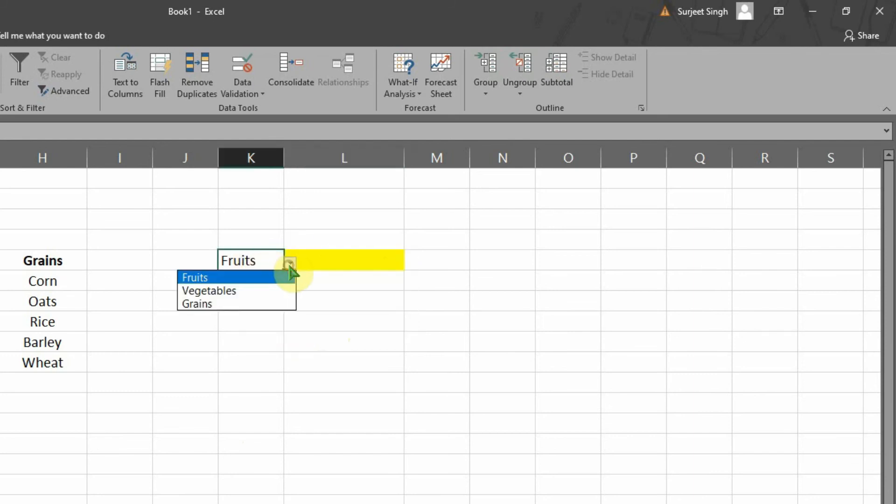
left_click(236, 288)
left_click(362, 260)
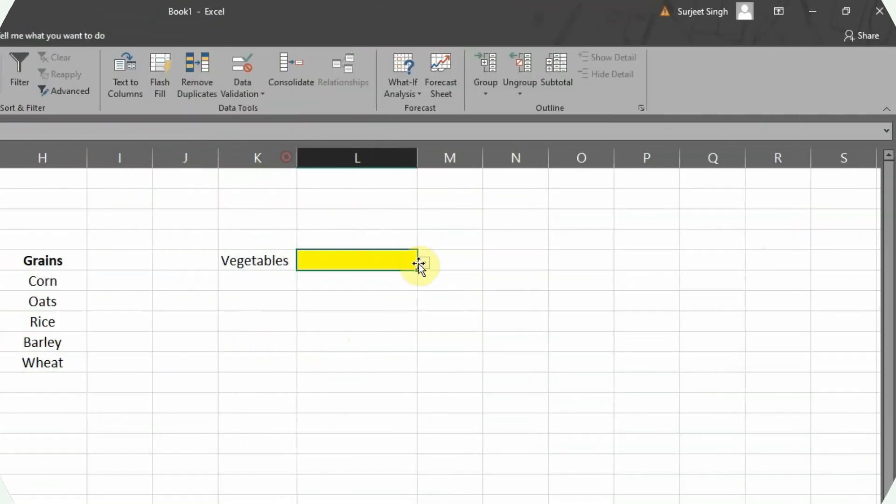
left_click(423, 264)
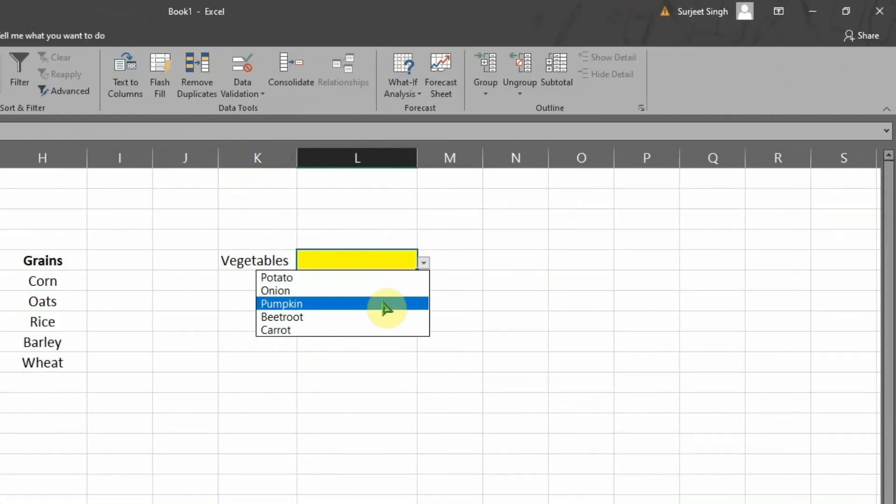
left_click(320, 291)
left_click(373, 356)
Clear K5:L5 and test the dropdowns again with Grains in K5 and Corn in L5
left_click_drag(284, 260, 343, 263)
key("Delete")
left_click(252, 262)
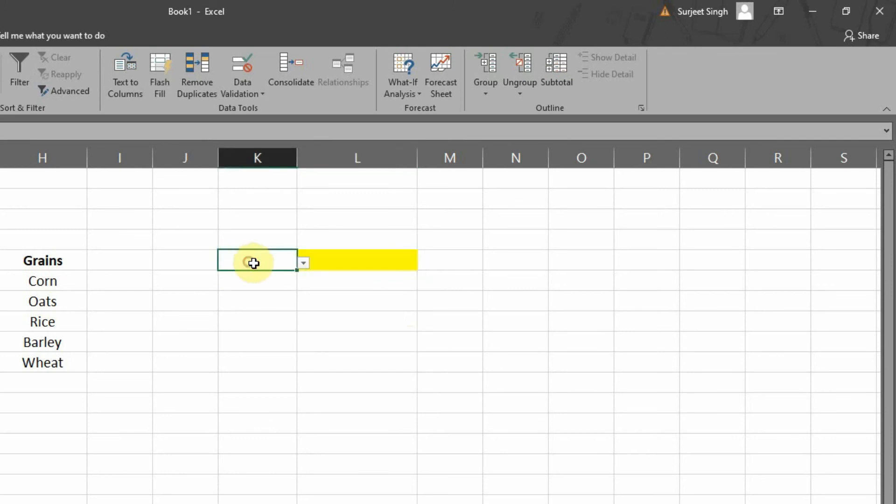
left_click(304, 263)
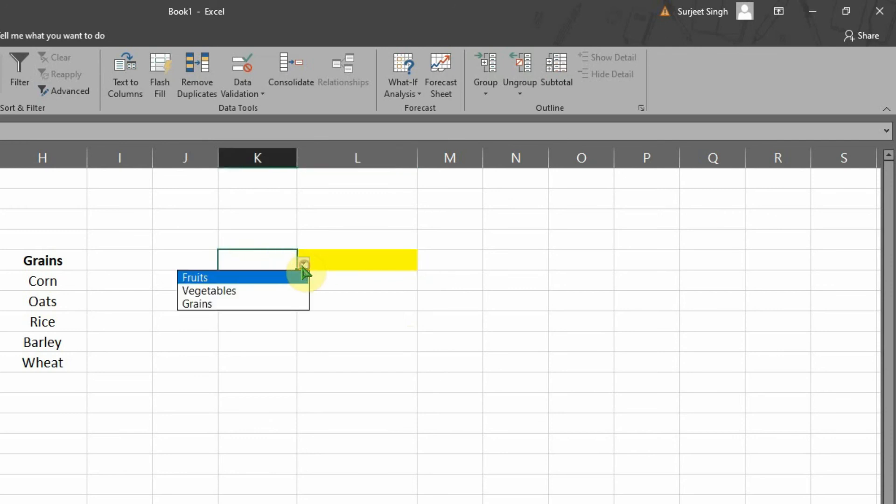
left_click(235, 306)
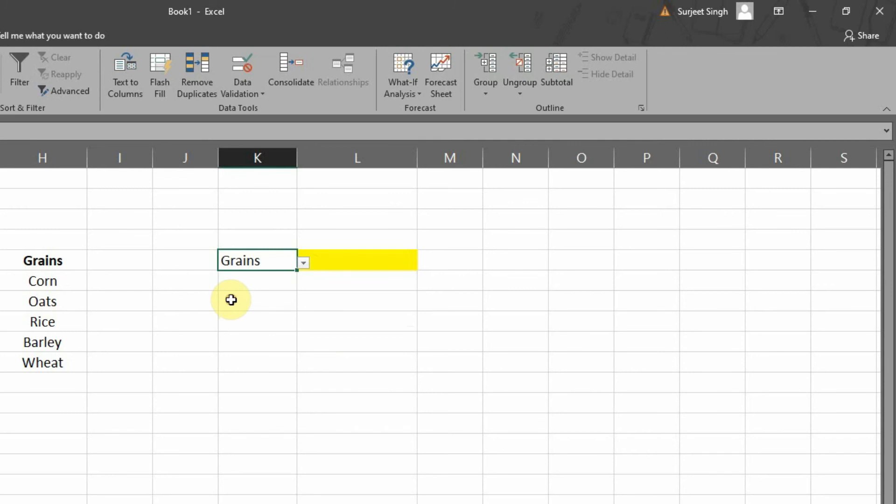
left_click(342, 258)
left_click(424, 263)
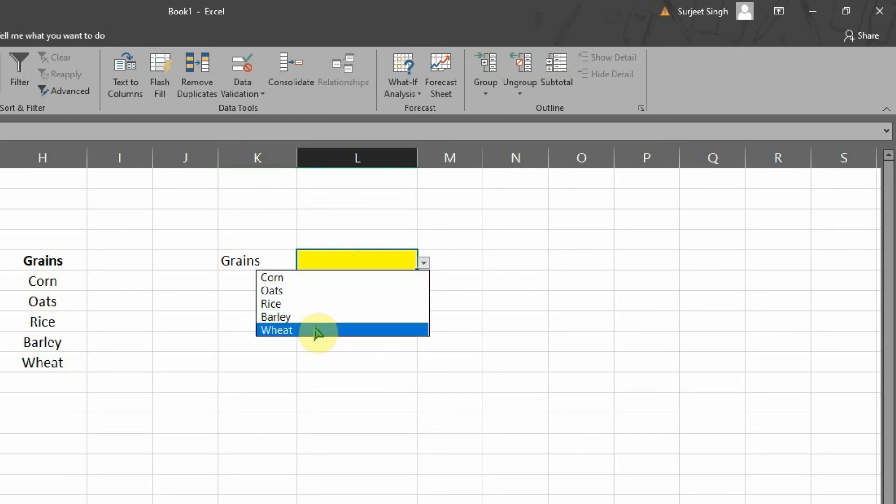
left_click(321, 279)
Delete the test selections from K5:L5, leaving both dropdown cells empty
left_click(332, 360)
left_click(266, 261)
left_click_drag(343, 259, 344, 262)
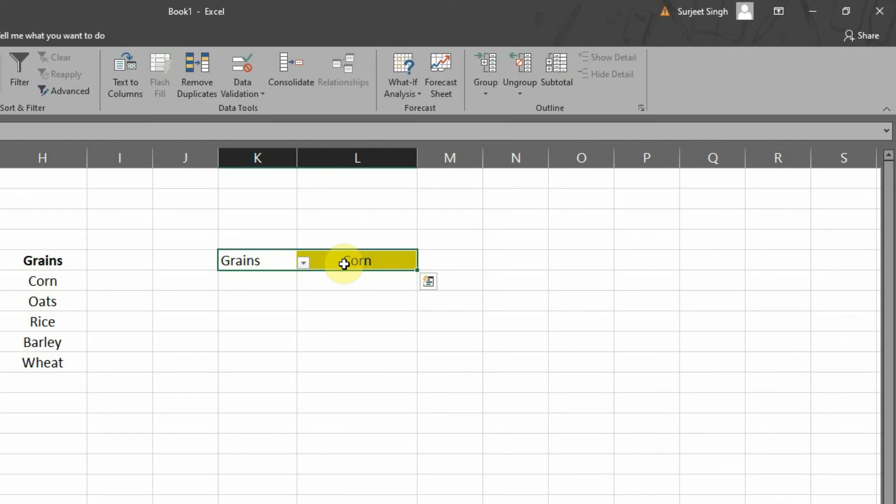
key("Delete")
left_click(316, 356)
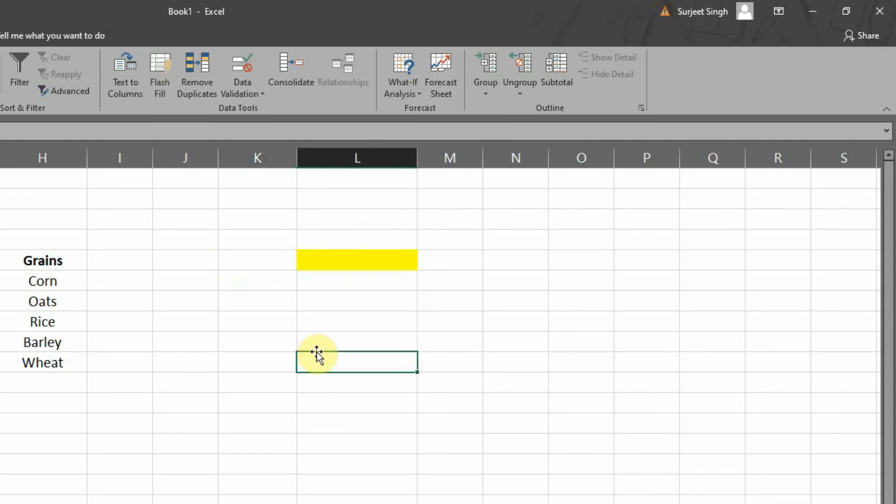